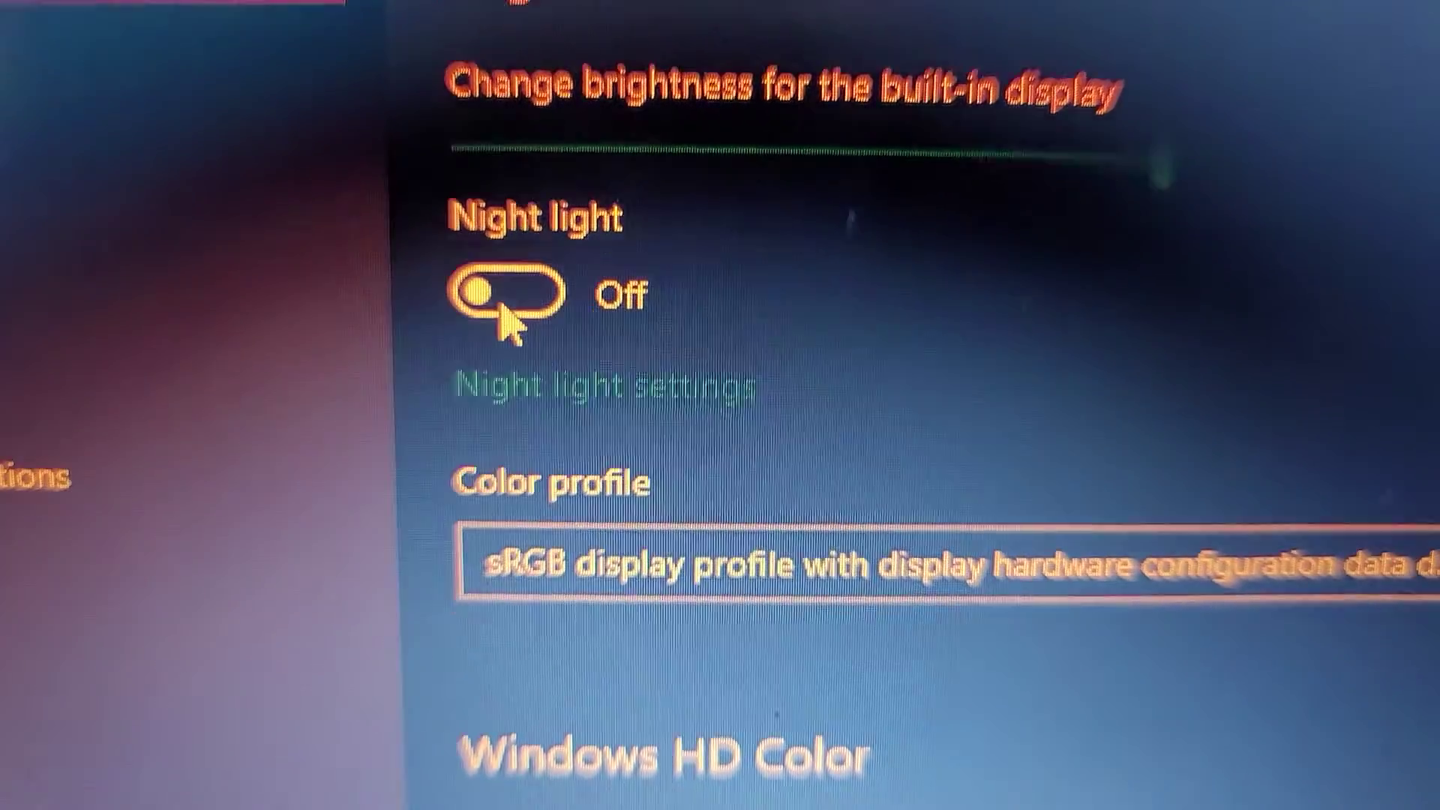
Step: Toggle night light on and back off, then go to the Night light settings page
left_click(501, 305)
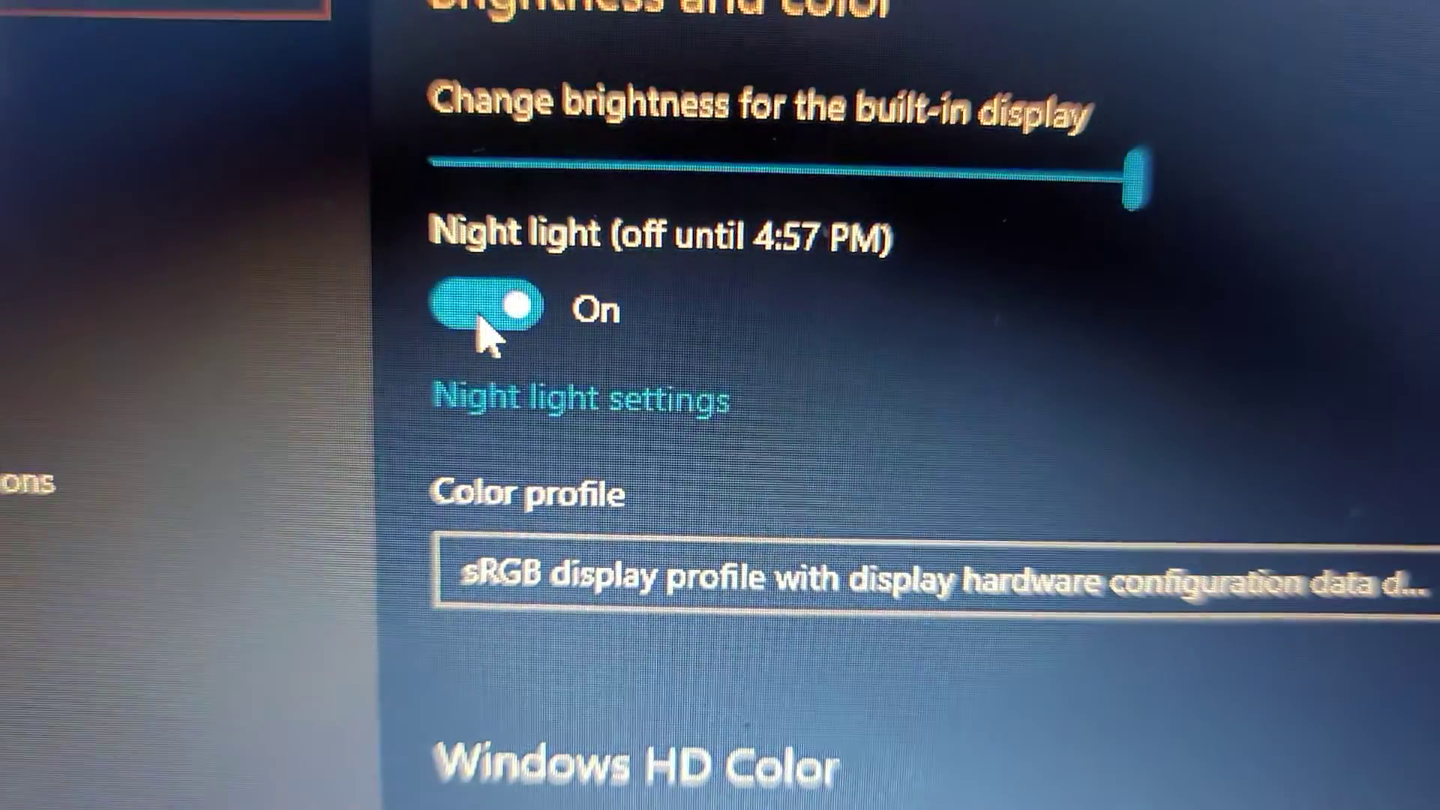
left_click(484, 301)
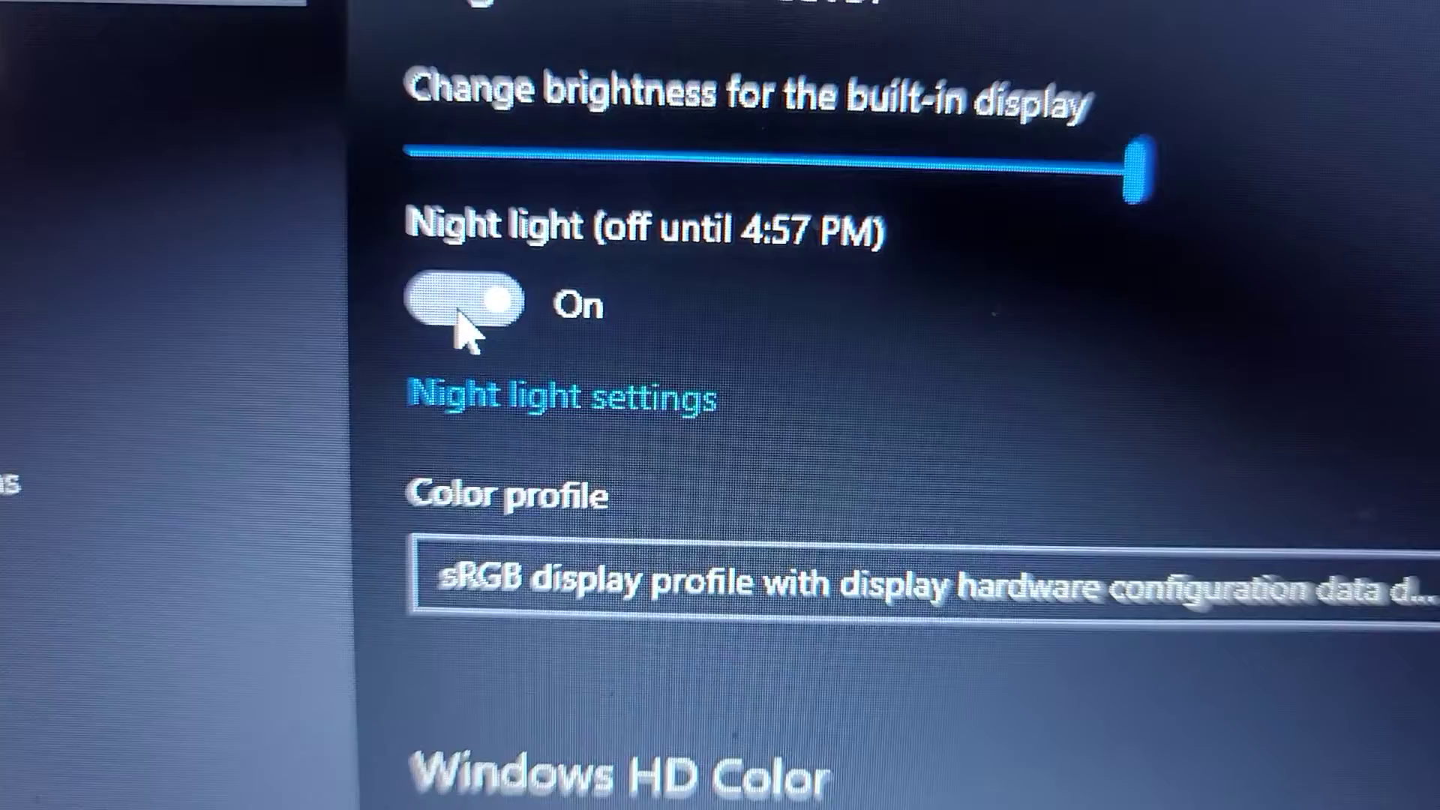
left_click(548, 445)
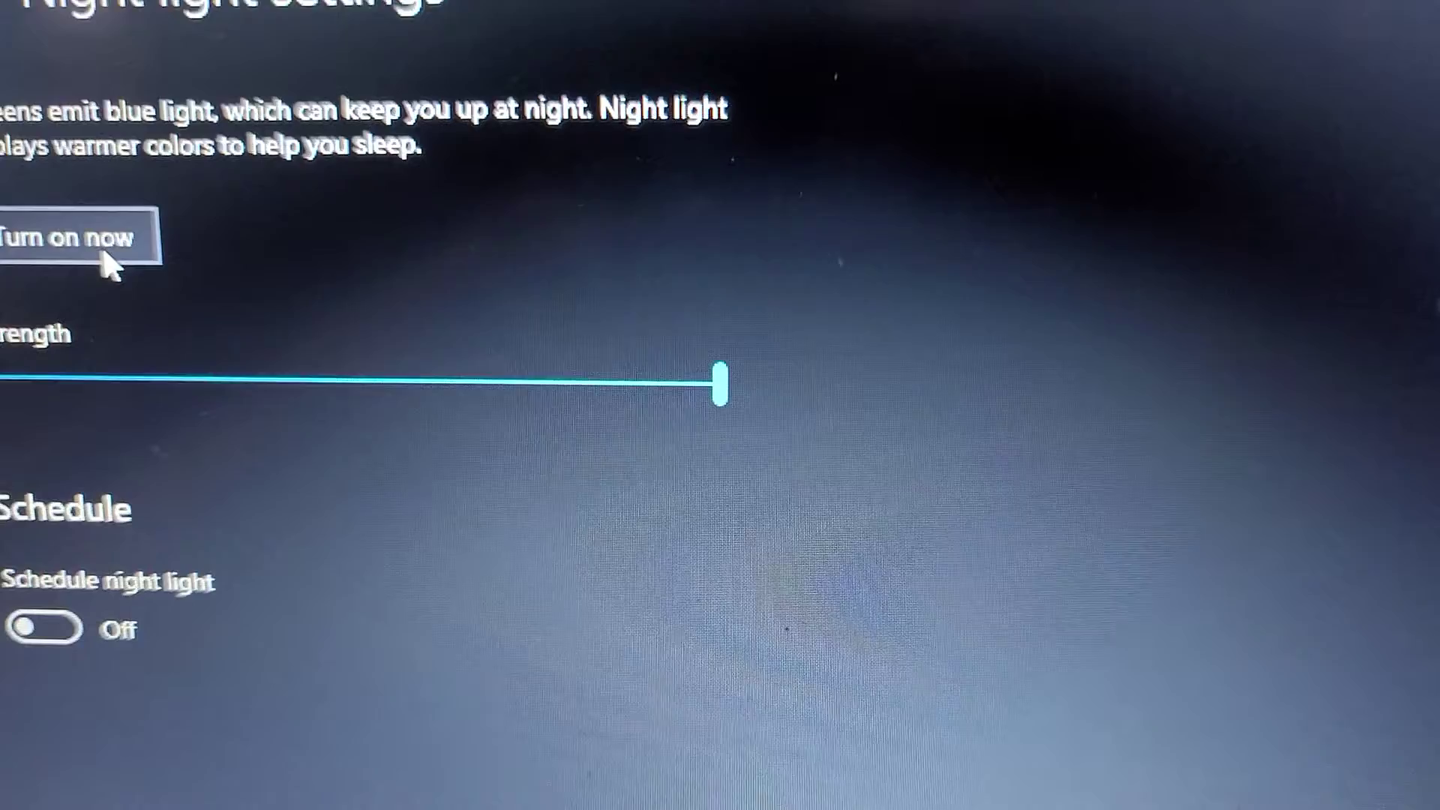
Step: Turn night light on now and set its strength to 50 via the slider
left_click(111, 268)
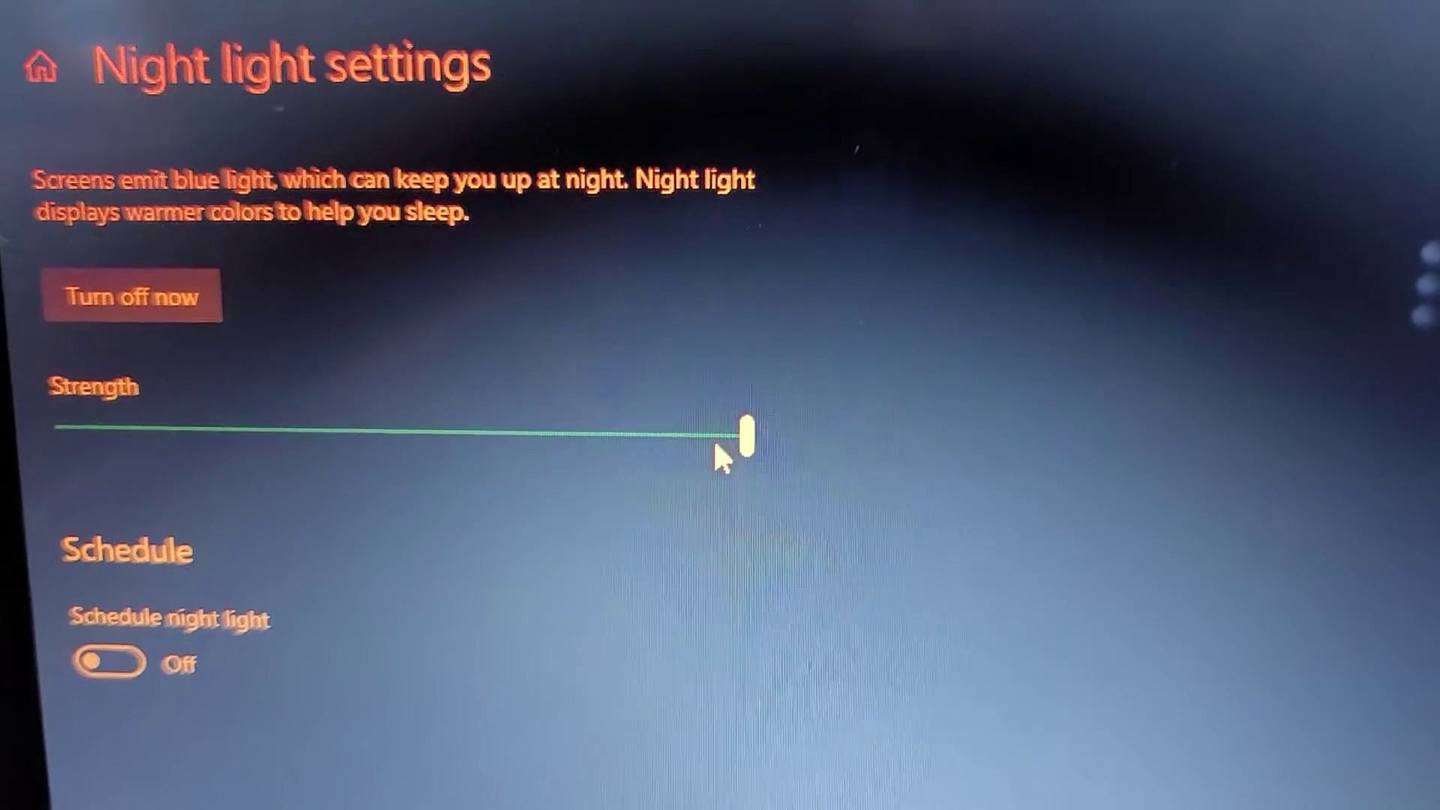
mouse_move(743, 433)
left_mouse_down()
mouse_move(752, 453)
mouse_move(399, 495)
mouse_move(106, 473)
left_mouse_up()
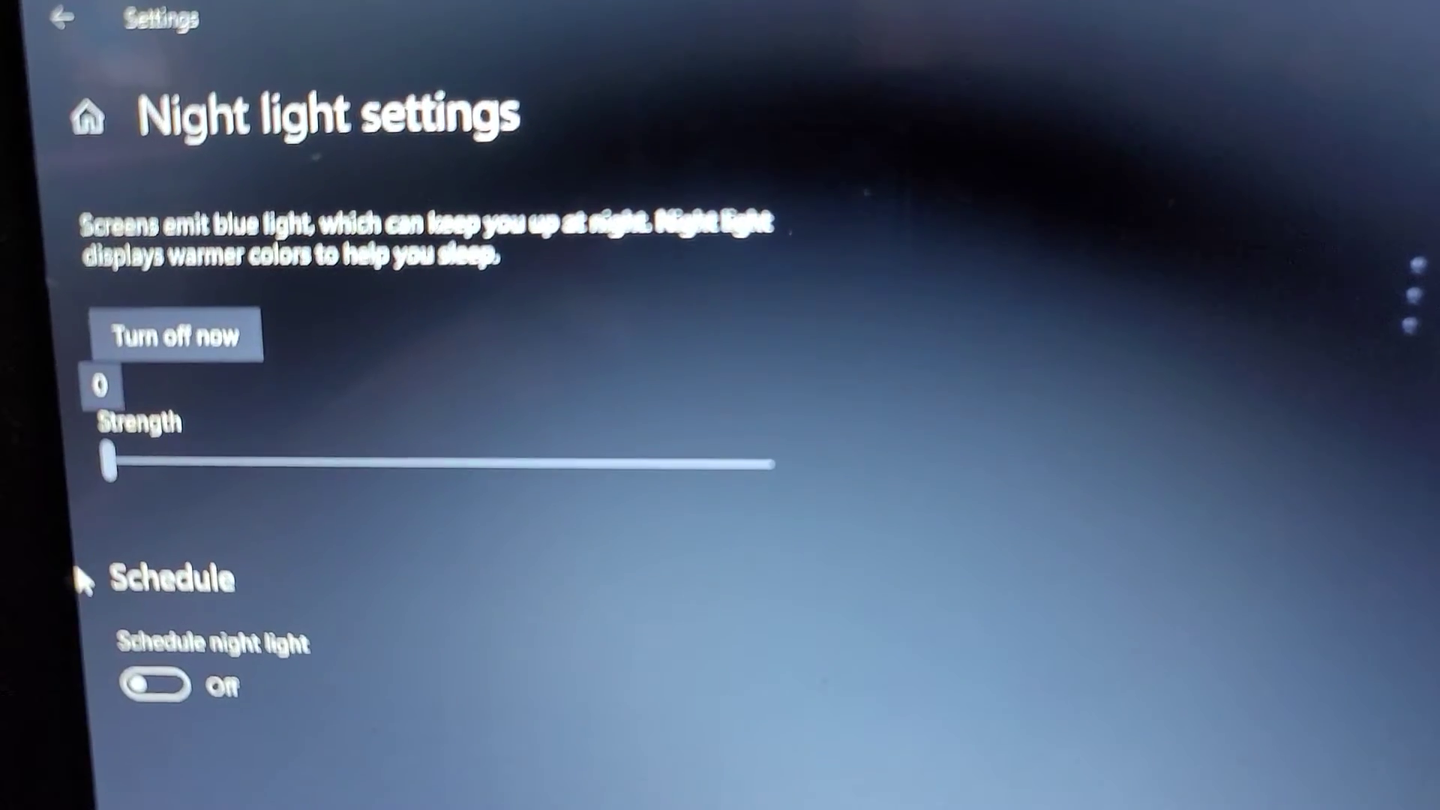
mouse_move(80, 590)
left_mouse_down()
mouse_move(276, 523)
mouse_move(691, 465)
mouse_move(512, 549)
mouse_move(411, 568)
mouse_move(399, 614)
mouse_move(388, 596)
left_mouse_up()
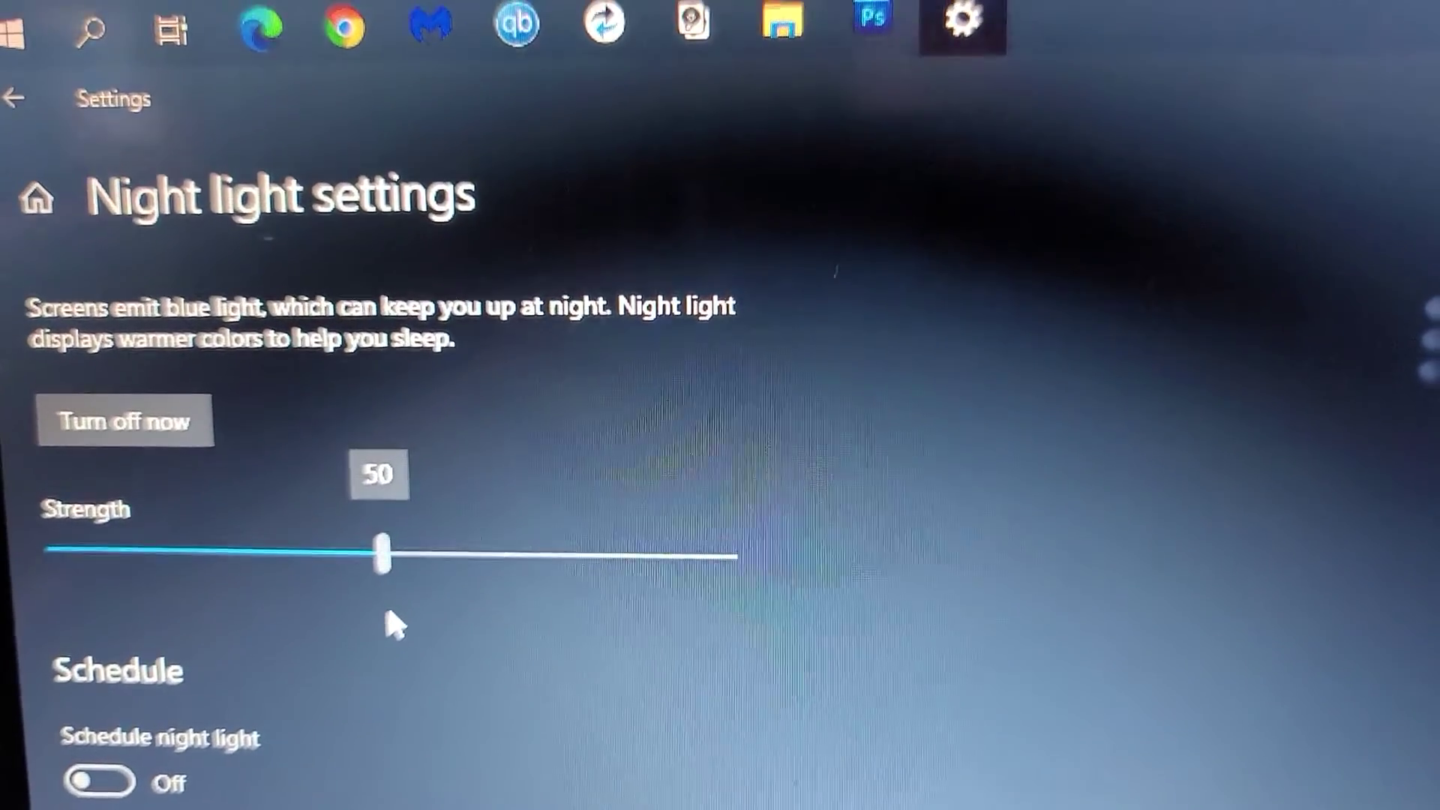
Step: Use 'Turn off now' to switch night light off, keeping strength at 50
left_click(141, 423)
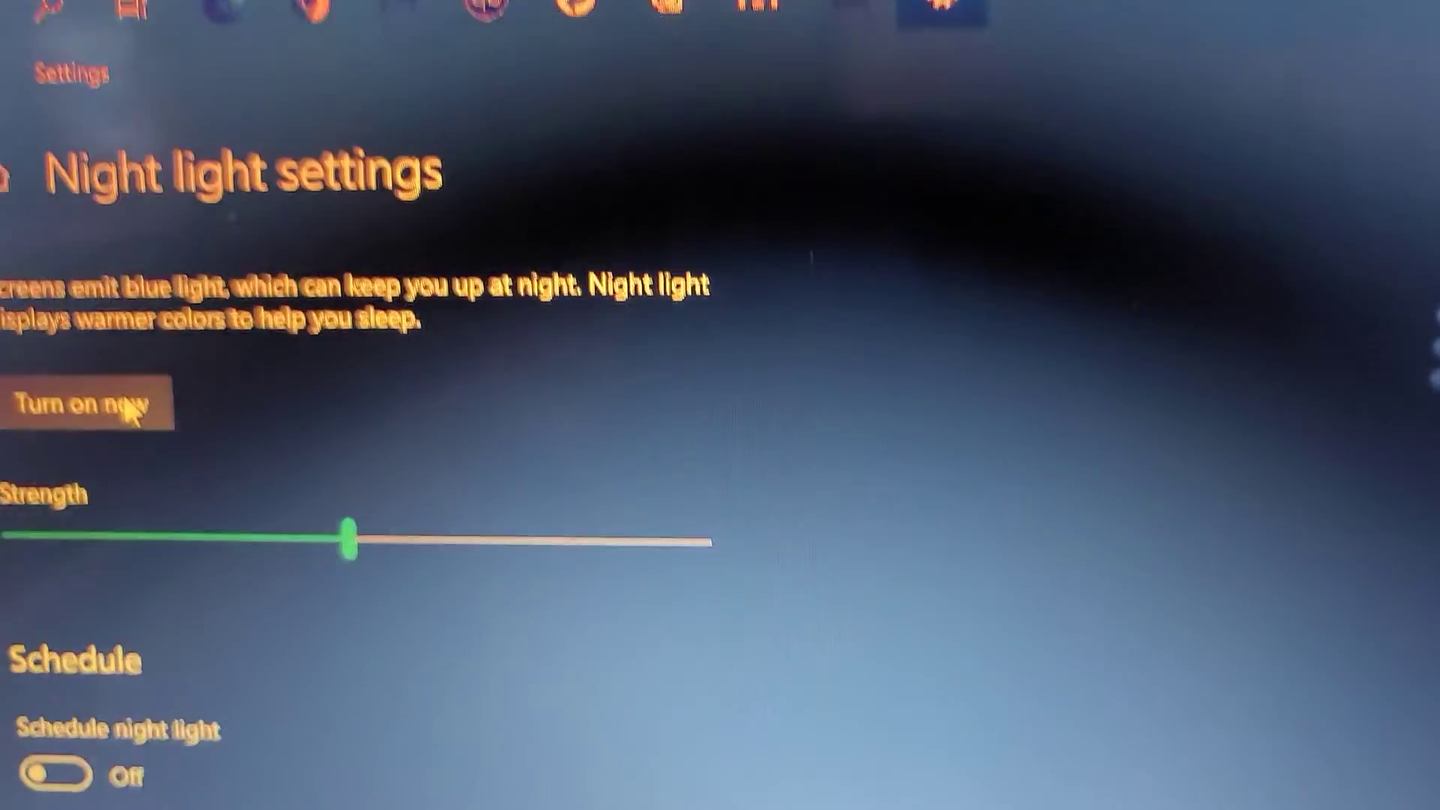